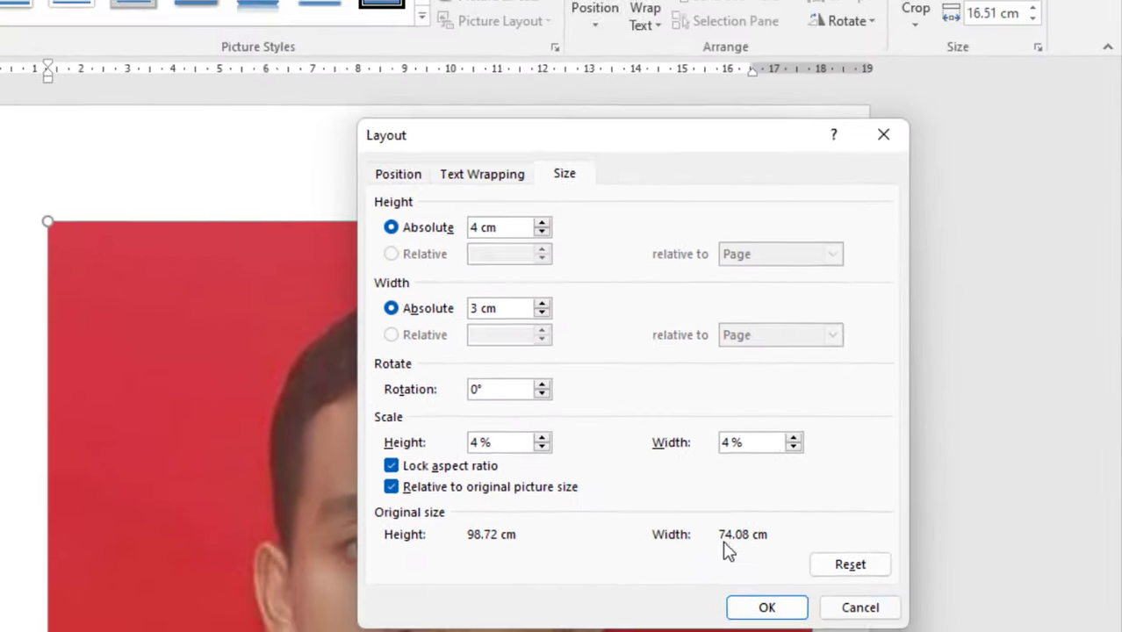
Apply the 4 cm height and 3 cm width to the photo from the Layout dialog.
left_click(851, 531)
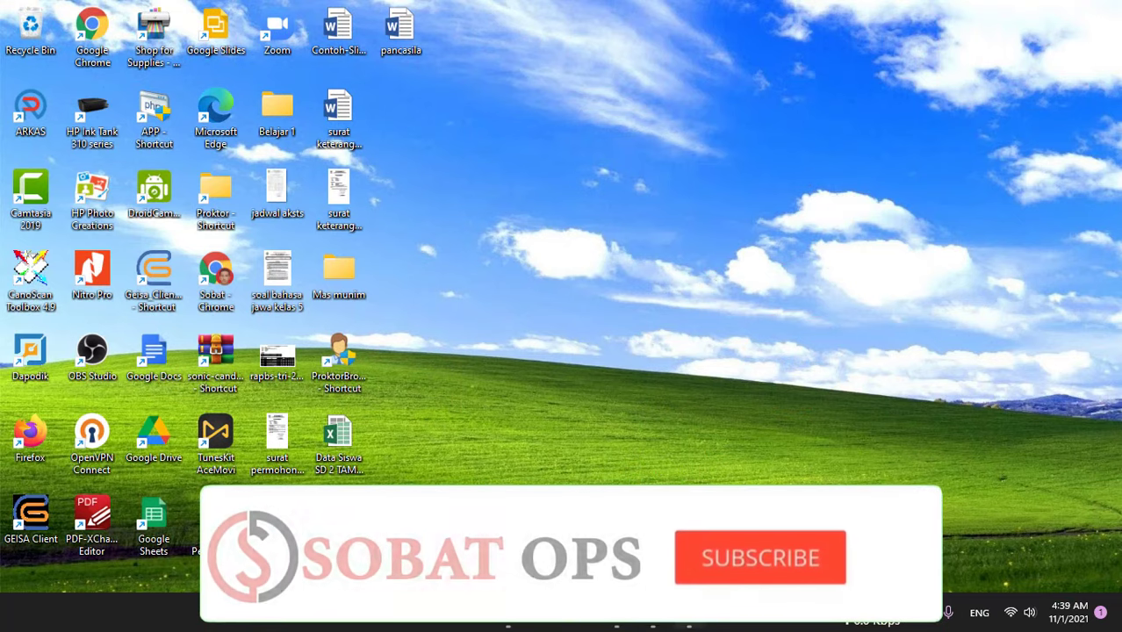
Switch to the blank Document2 Word window from the taskbar.
mouse_move(653, 615)
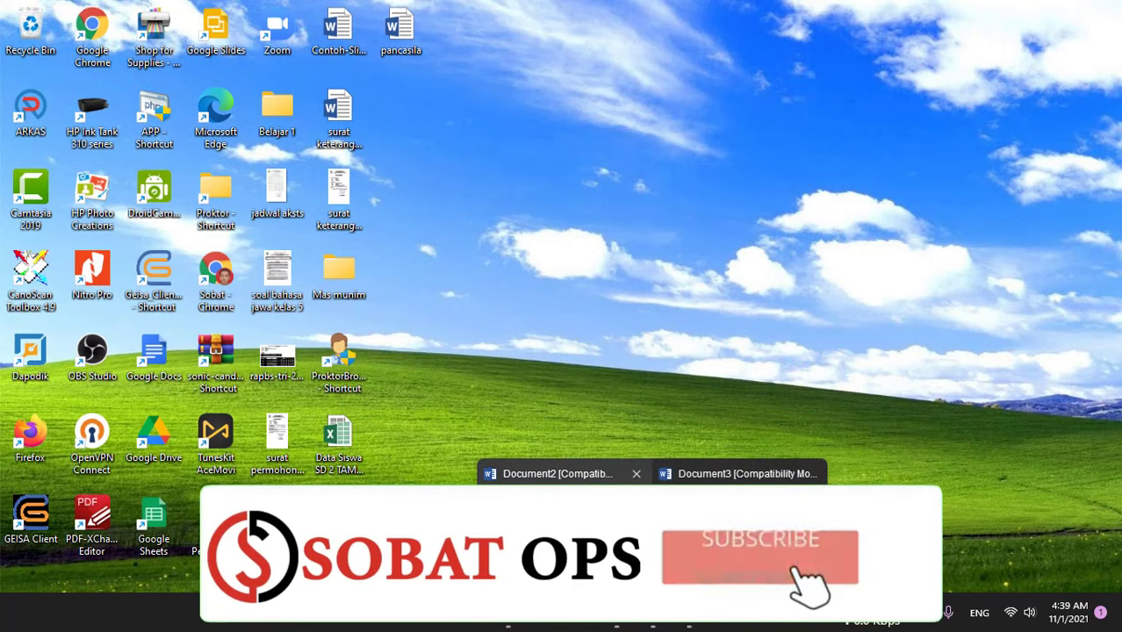
left_click(607, 474)
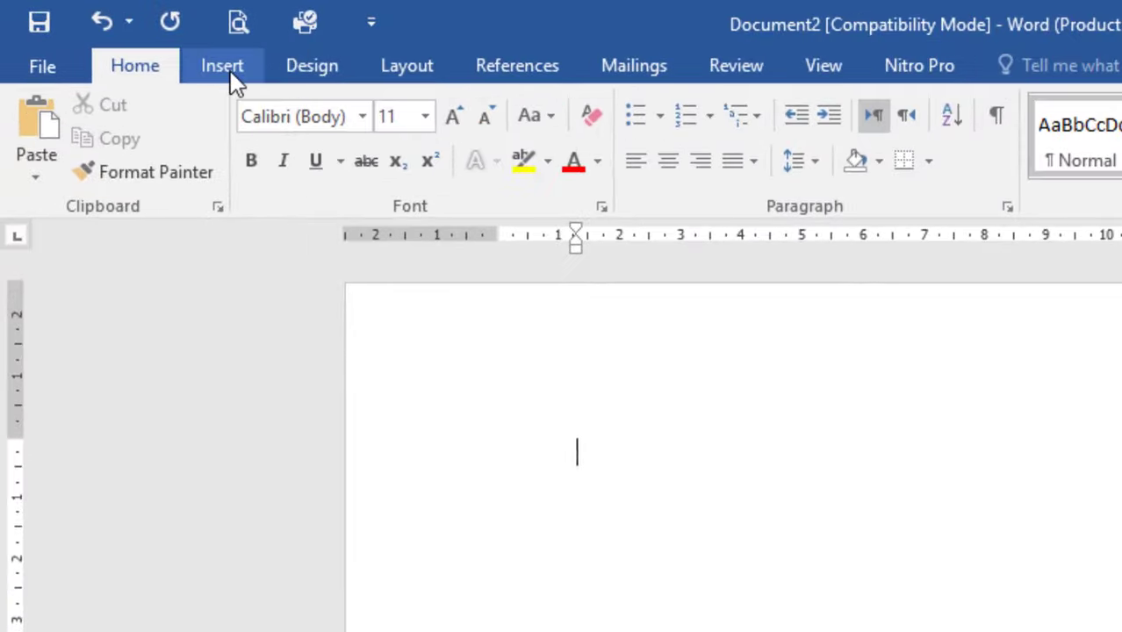
Insert the ft_krisna picture from the FOTO GURU folder into Document2.
left_click(127, 37)
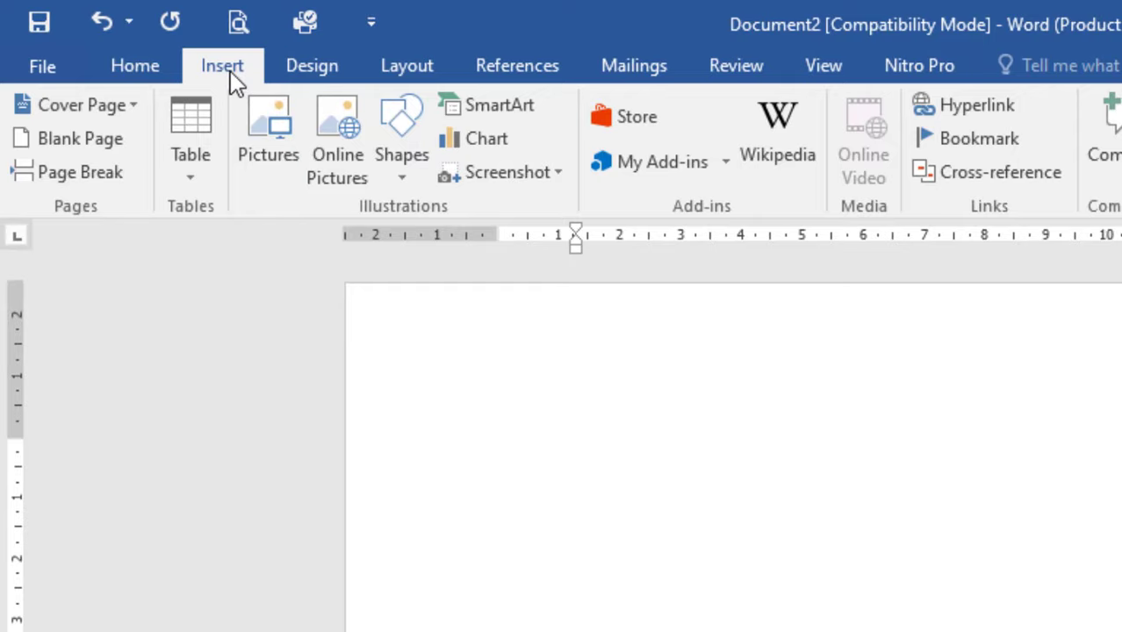
left_click(268, 123)
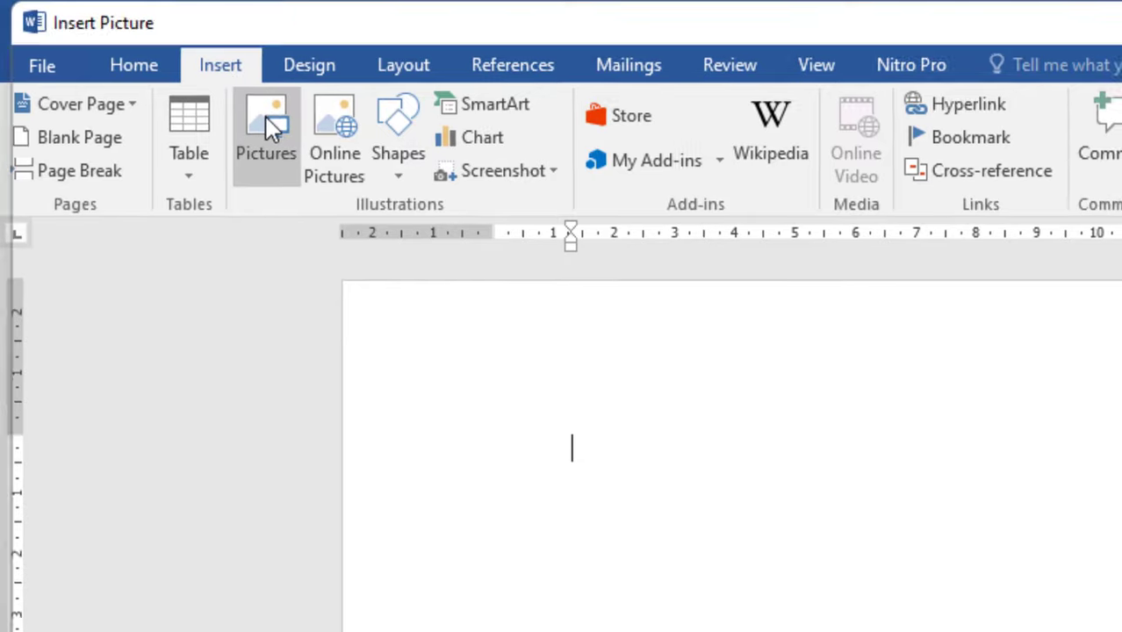
scroll(470, 238, "down", 3)
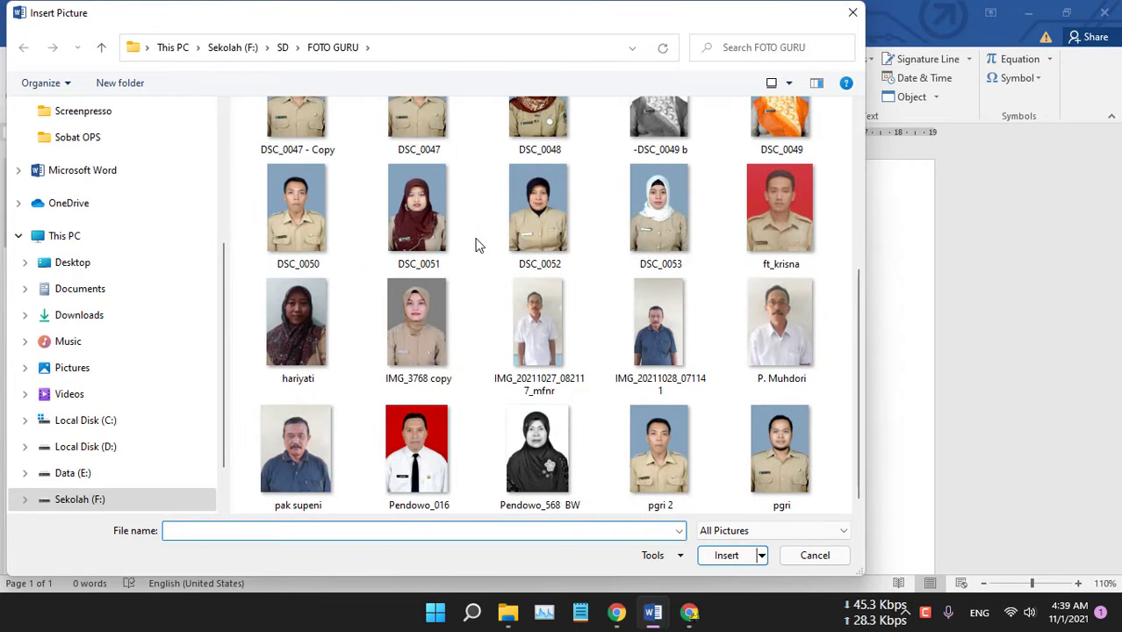
left_click(745, 216)
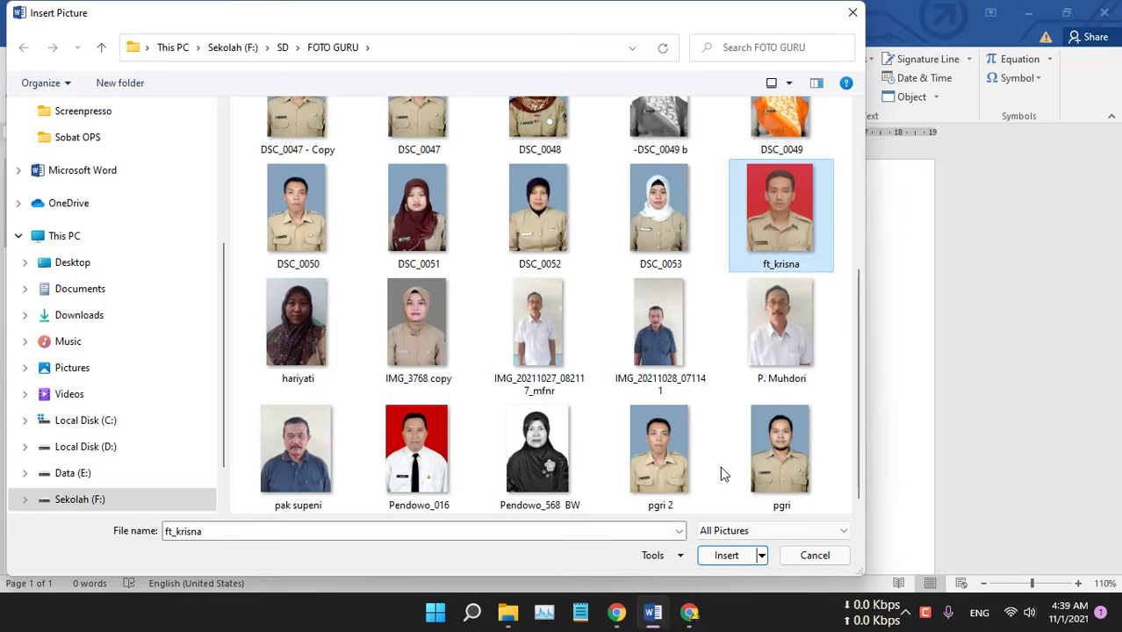
left_click(718, 556)
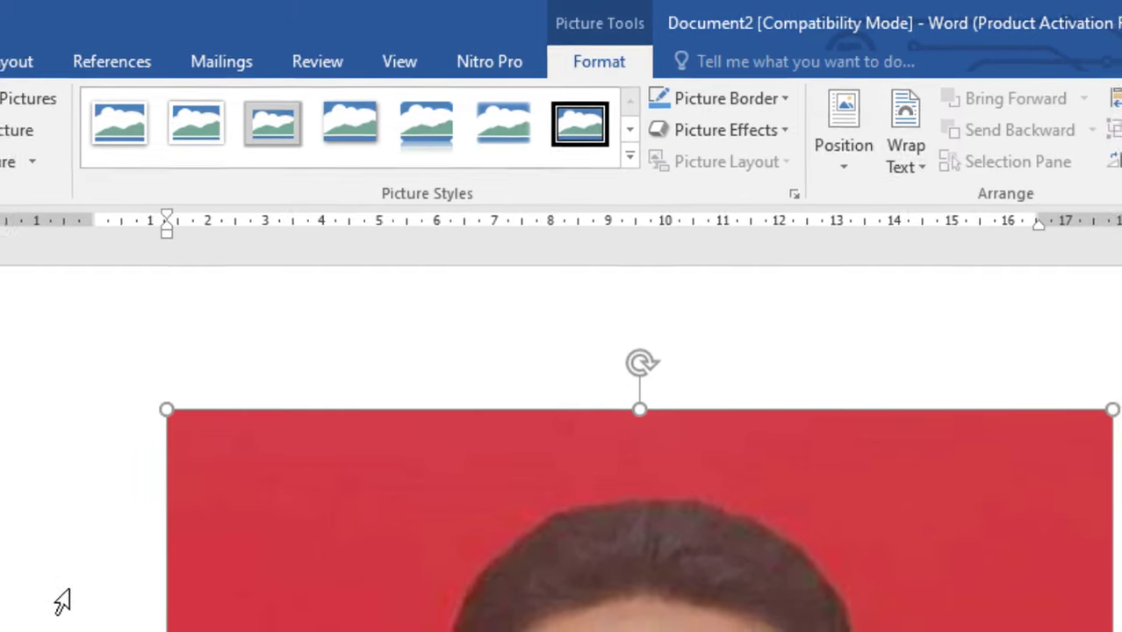
left_click(61, 601)
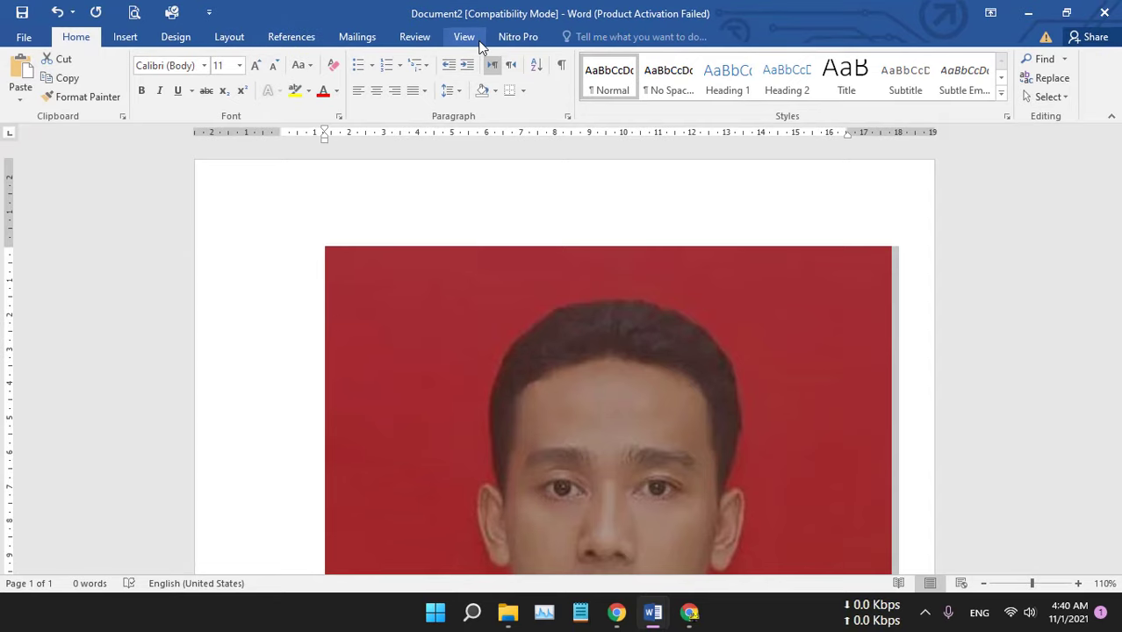
left_click(526, 282)
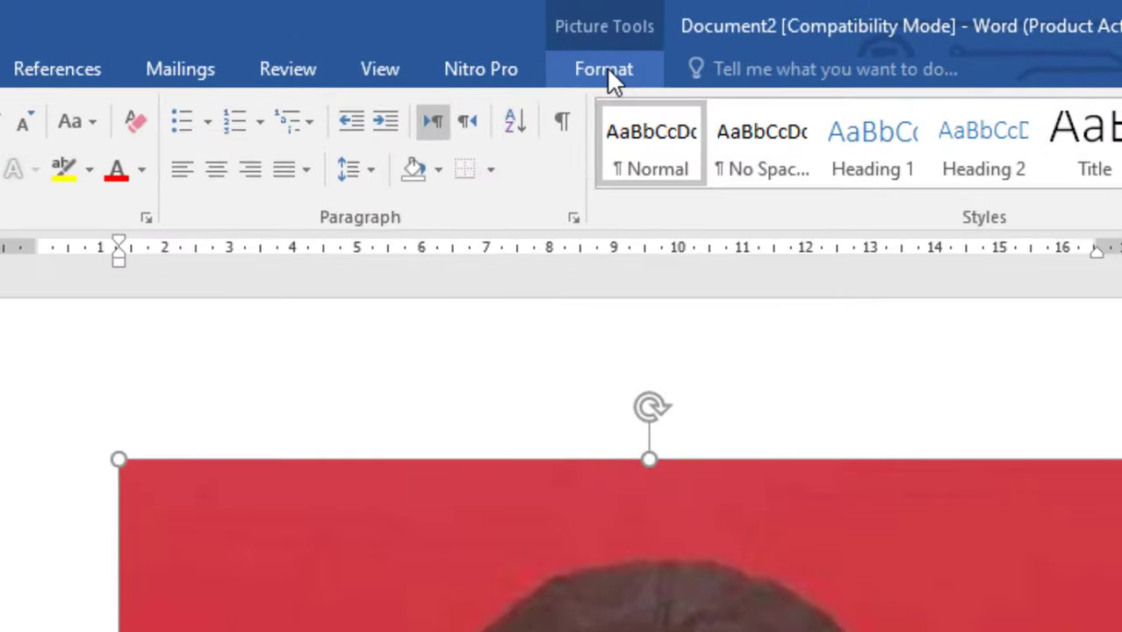
left_click(586, 39)
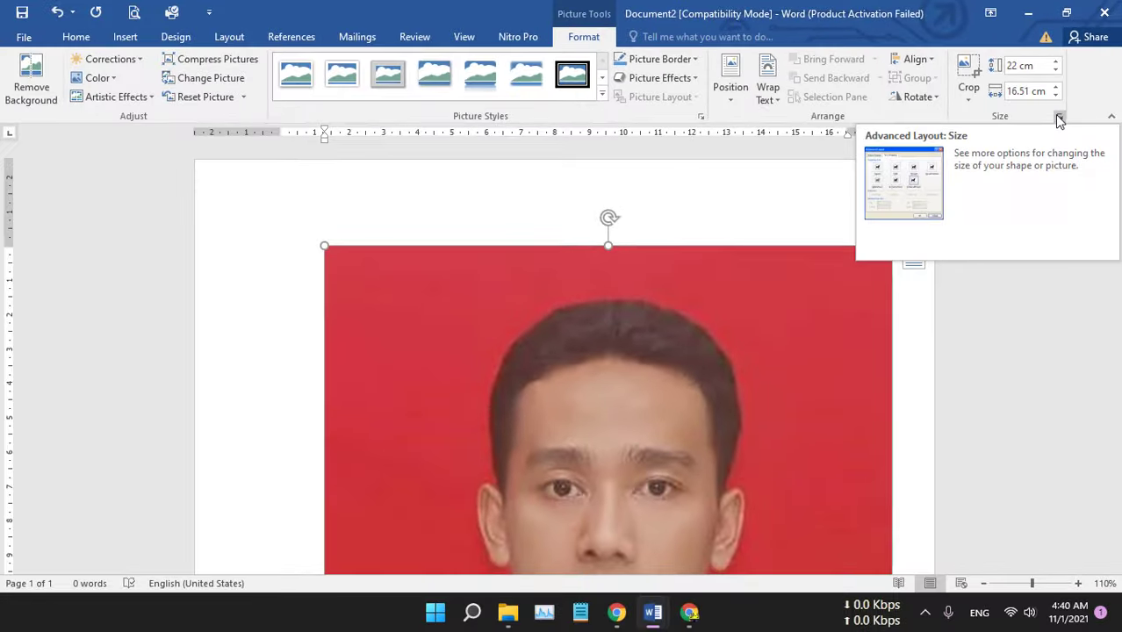
left_click(1059, 117)
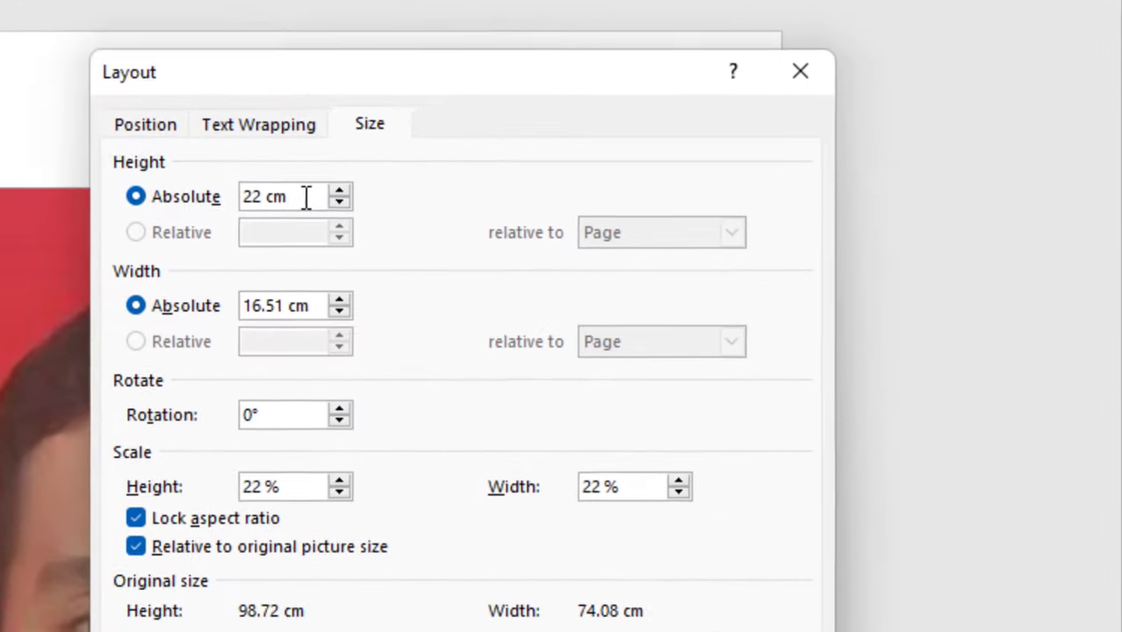
left_click_drag(291, 194, 255, 194)
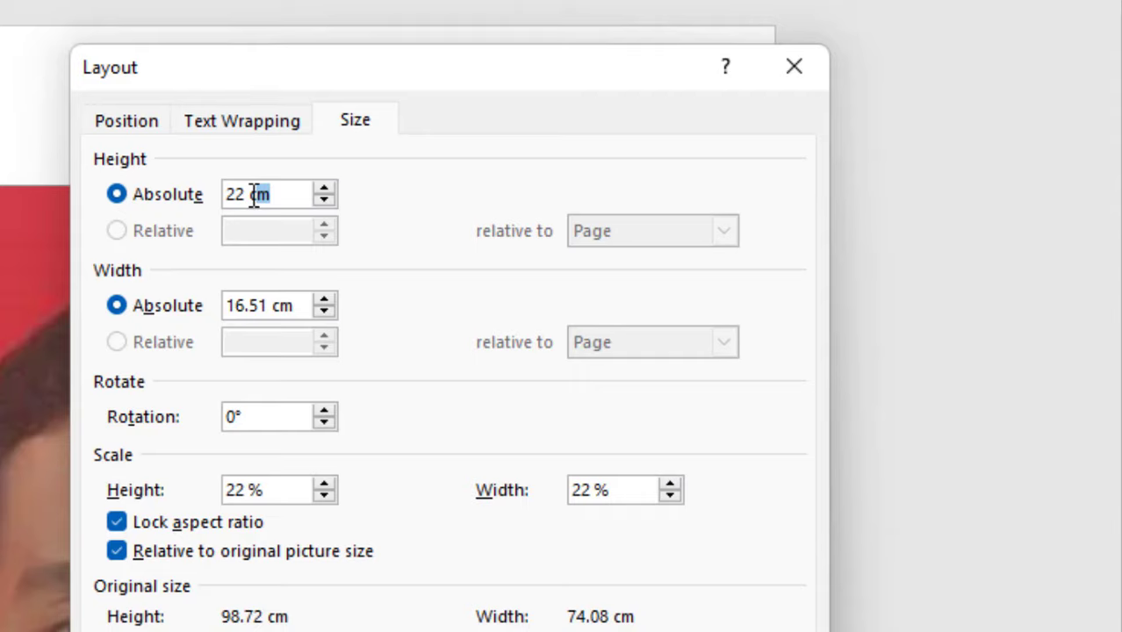
left_click_drag(254, 195, 250, 195)
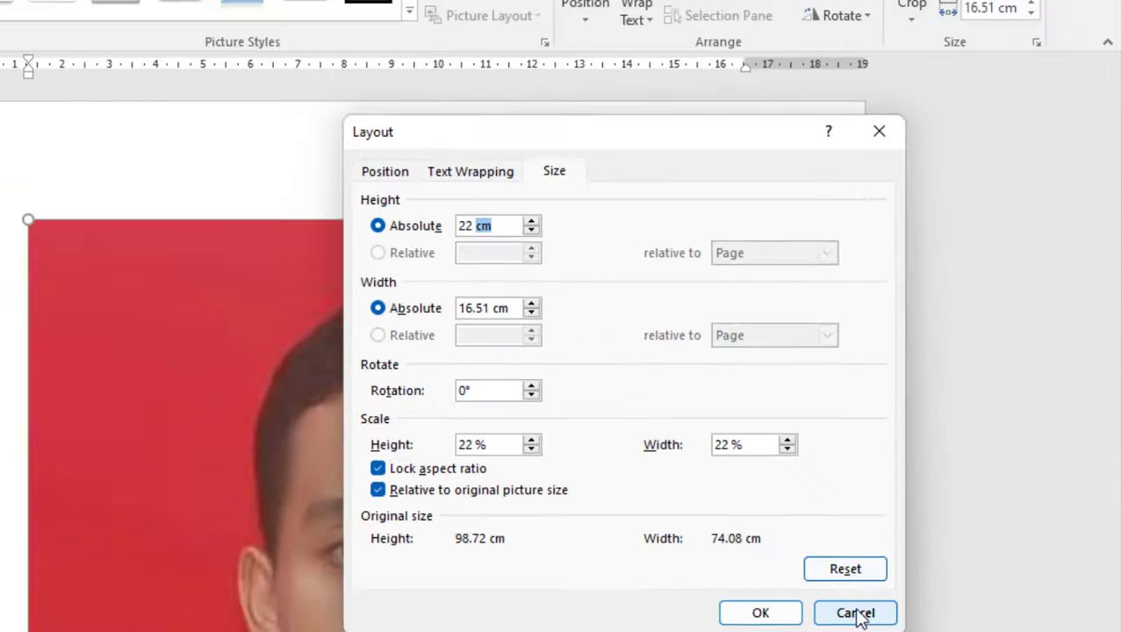
left_click(859, 610)
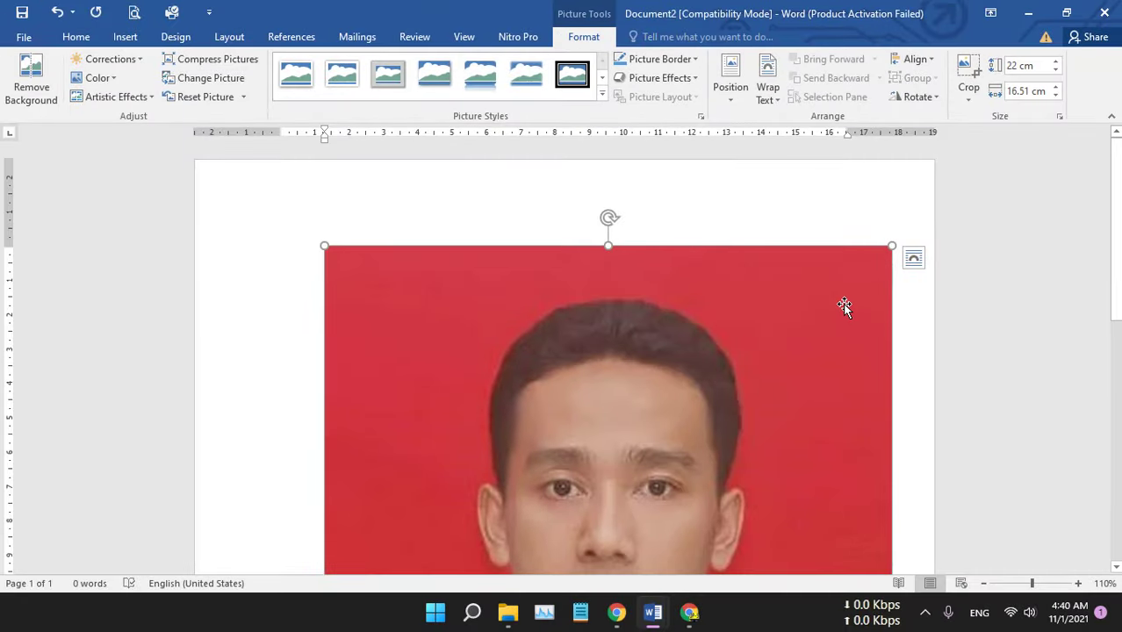
left_click(22, 35)
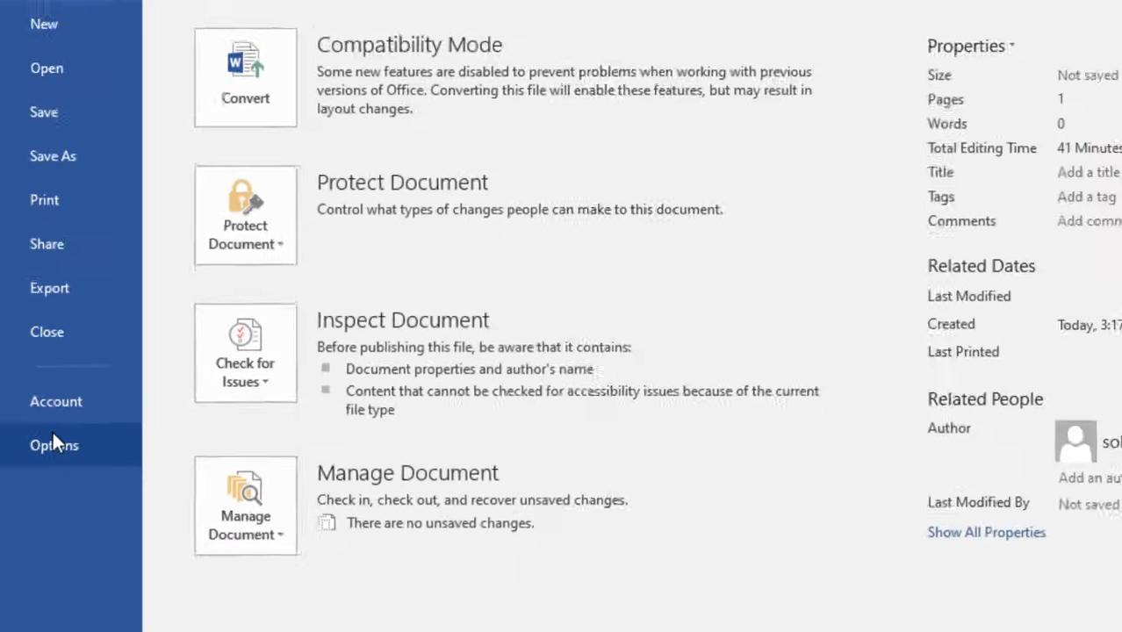
left_click(53, 441)
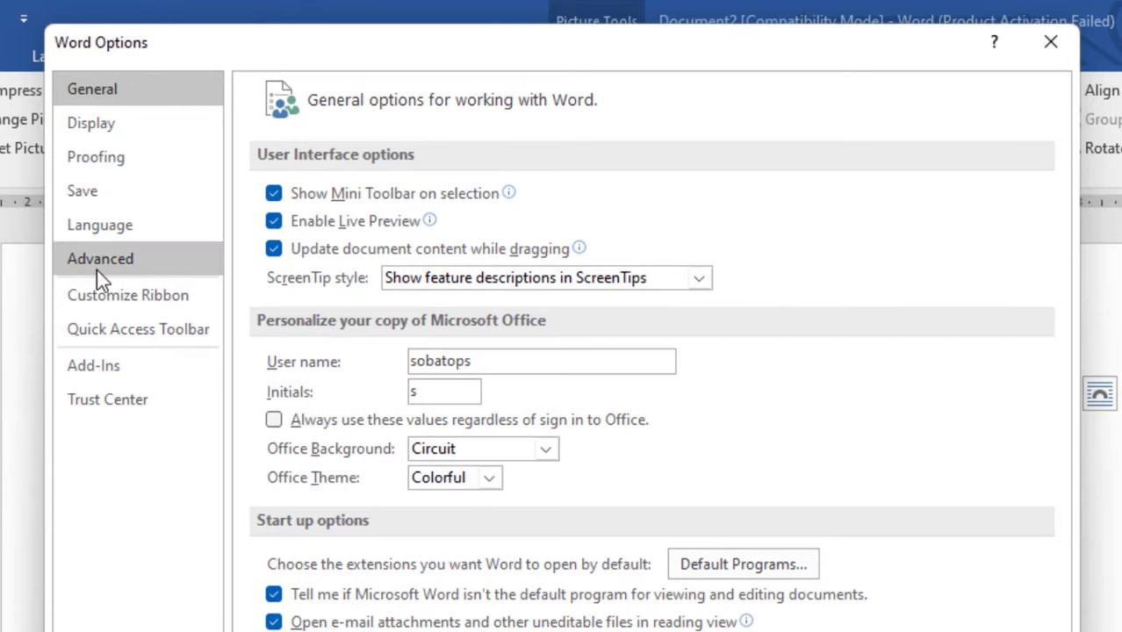
left_click(97, 268)
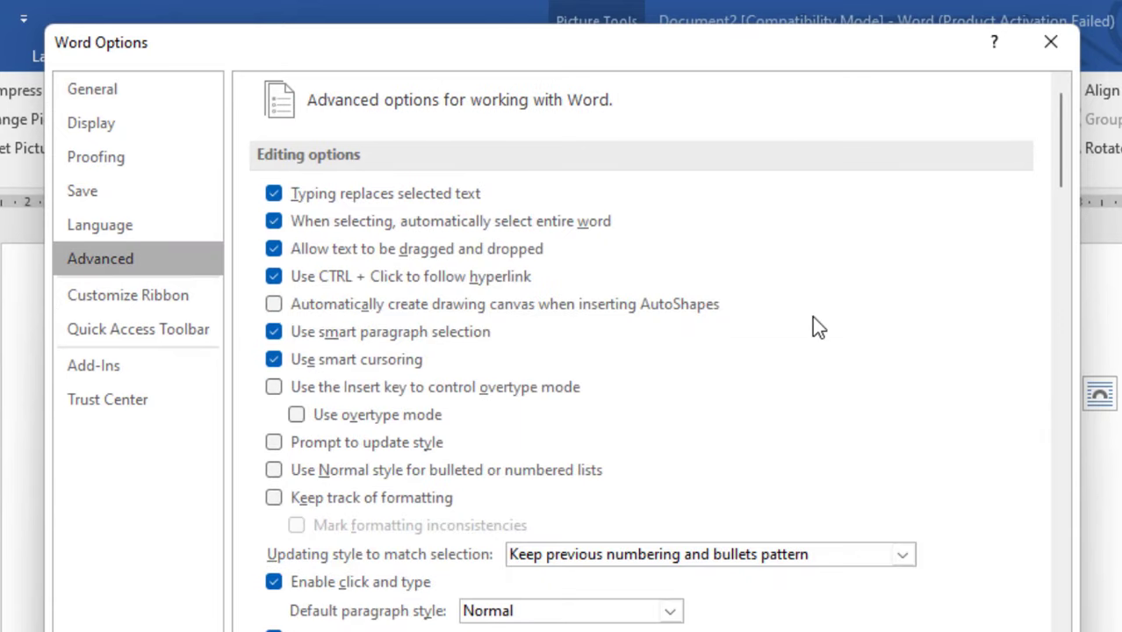
scroll(910, 298, "down", 2)
scroll(911, 298, "down", 2)
scroll(914, 281, "down", 2)
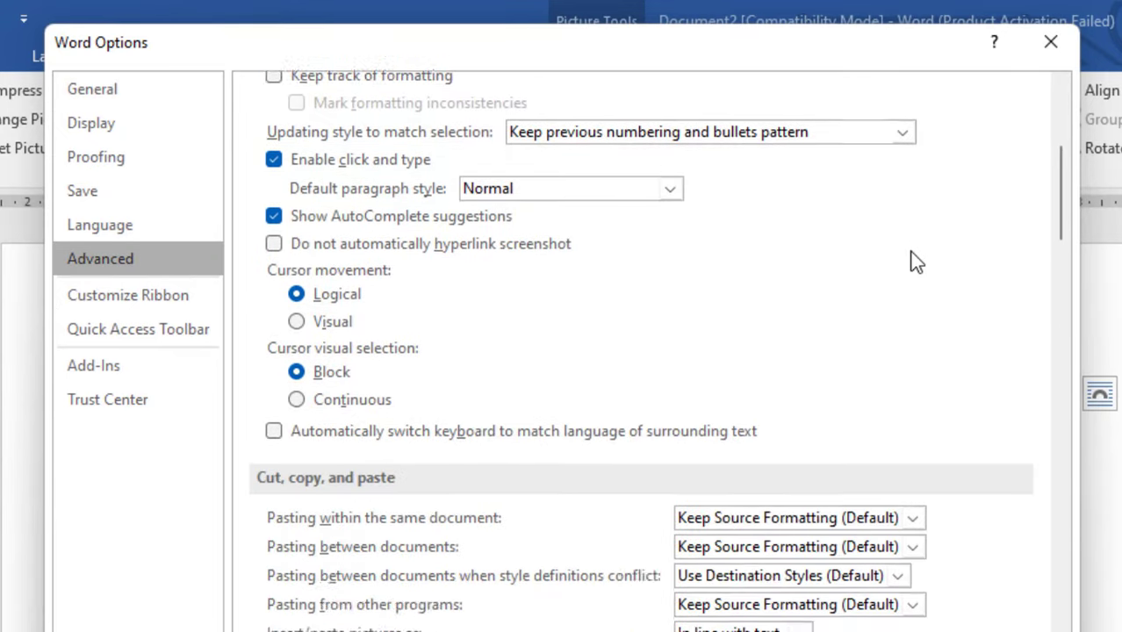
scroll(914, 261, "down", 10)
scroll(921, 279, "up", 1)
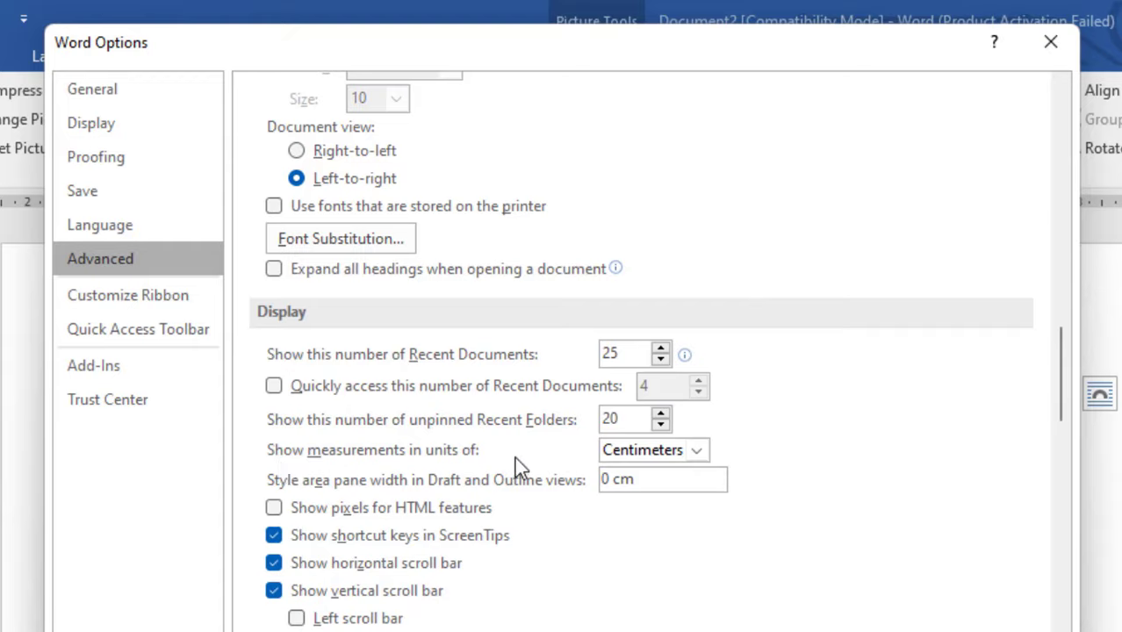
left_click(700, 452)
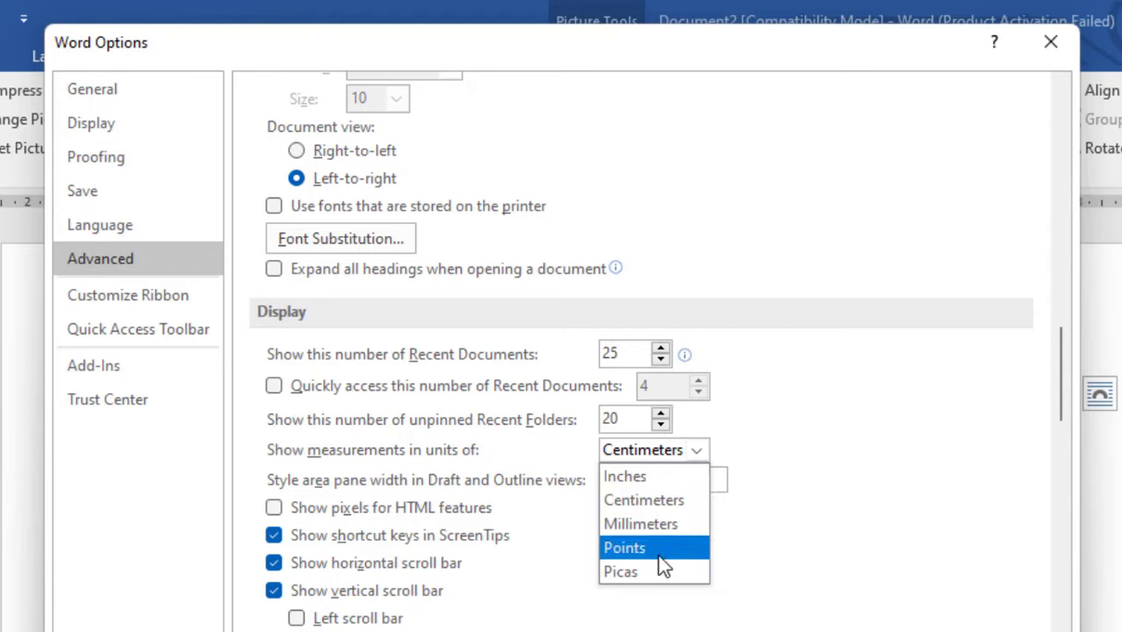
left_click(673, 509)
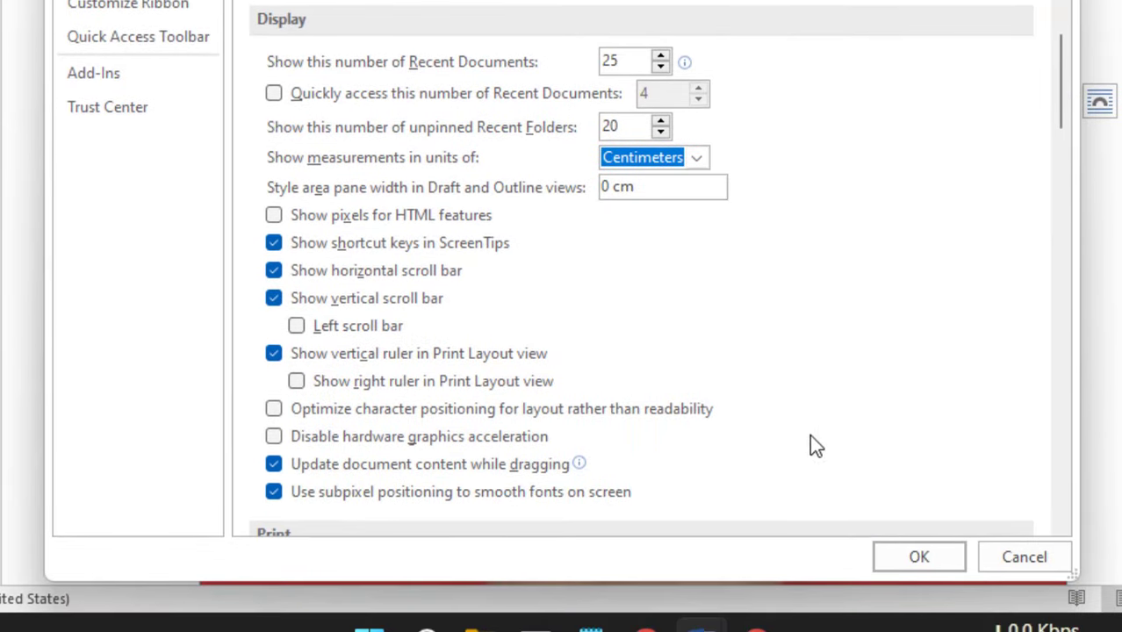
left_click(905, 562)
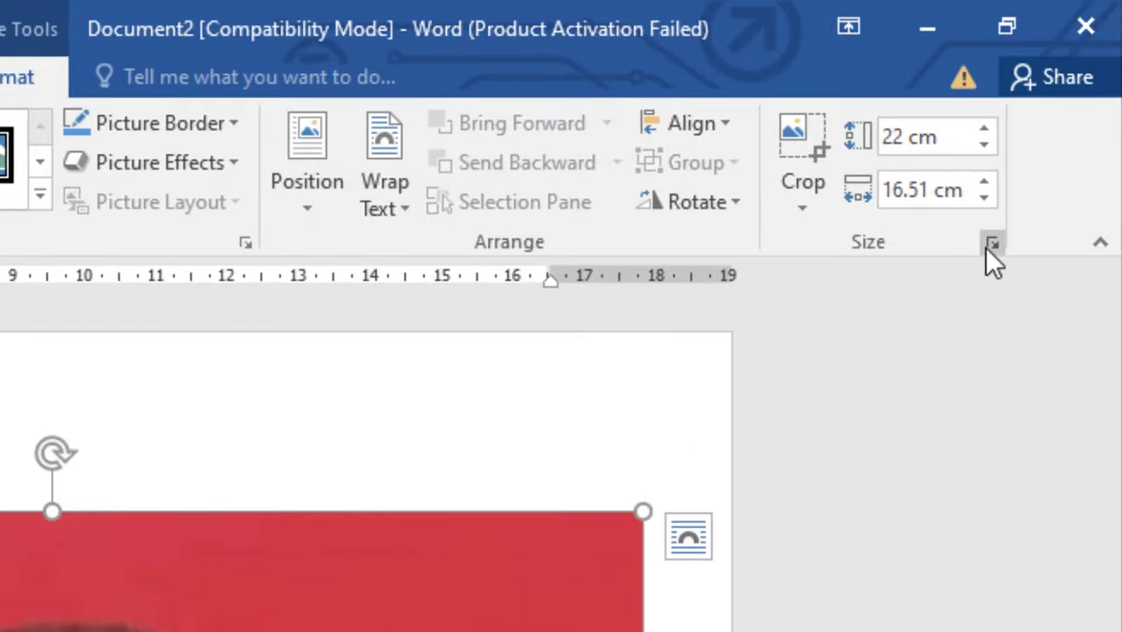
In the Layout Size tab, keep aspect ratio locked and change the height from 22 to 4 cm.
left_click(994, 237)
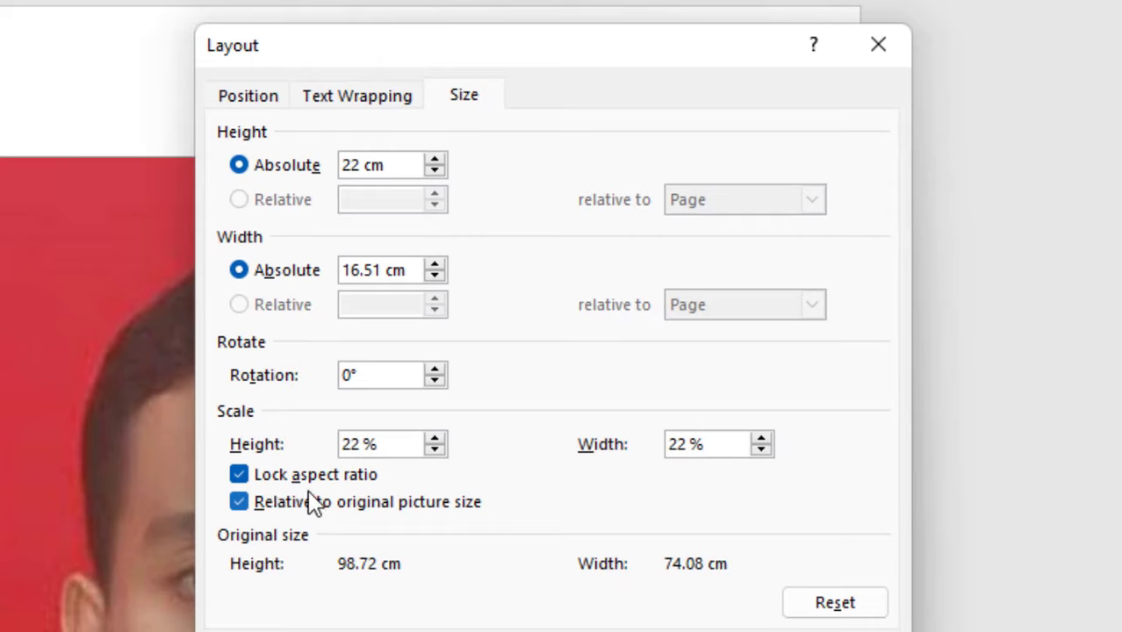
left_click(245, 475)
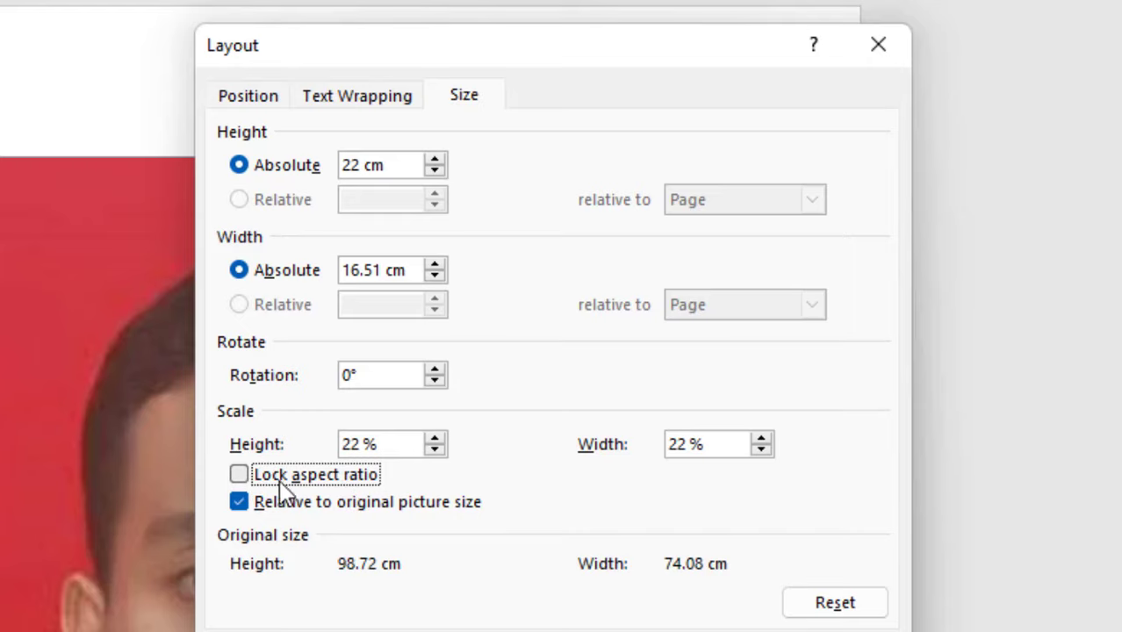
left_click(239, 475)
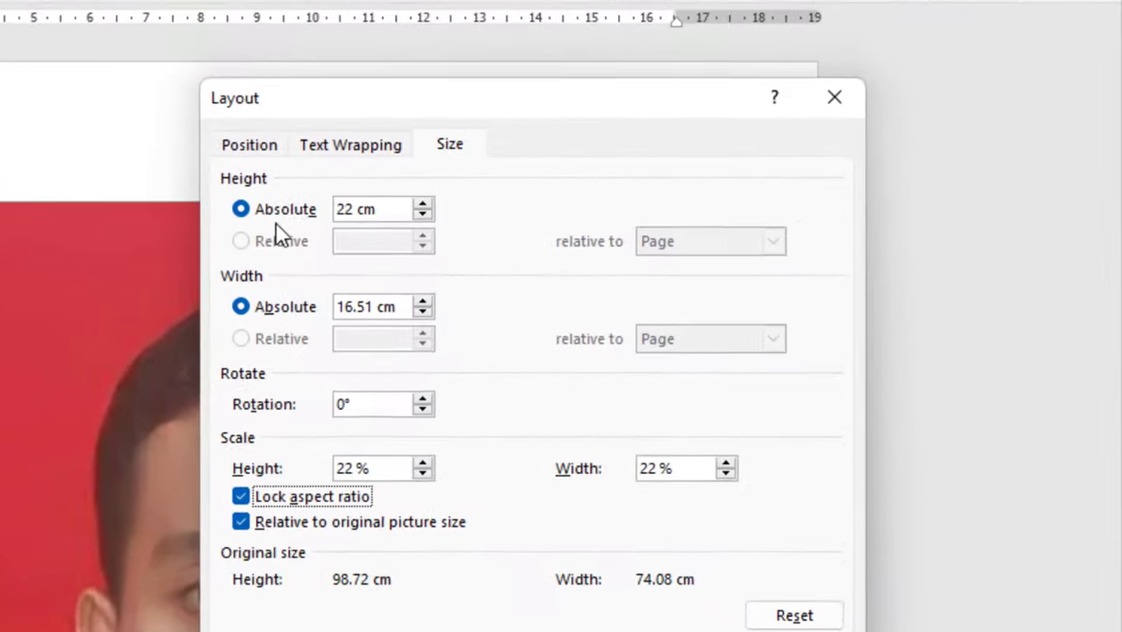
left_click(649, 251)
left_click_drag(343, 208, 322, 207)
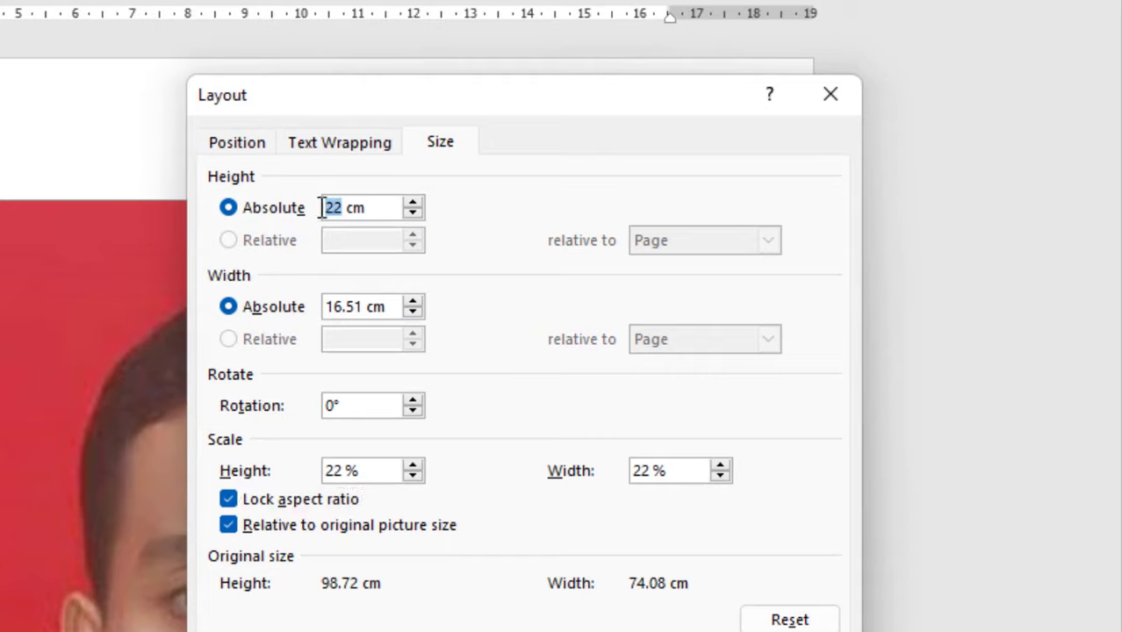
type("4")
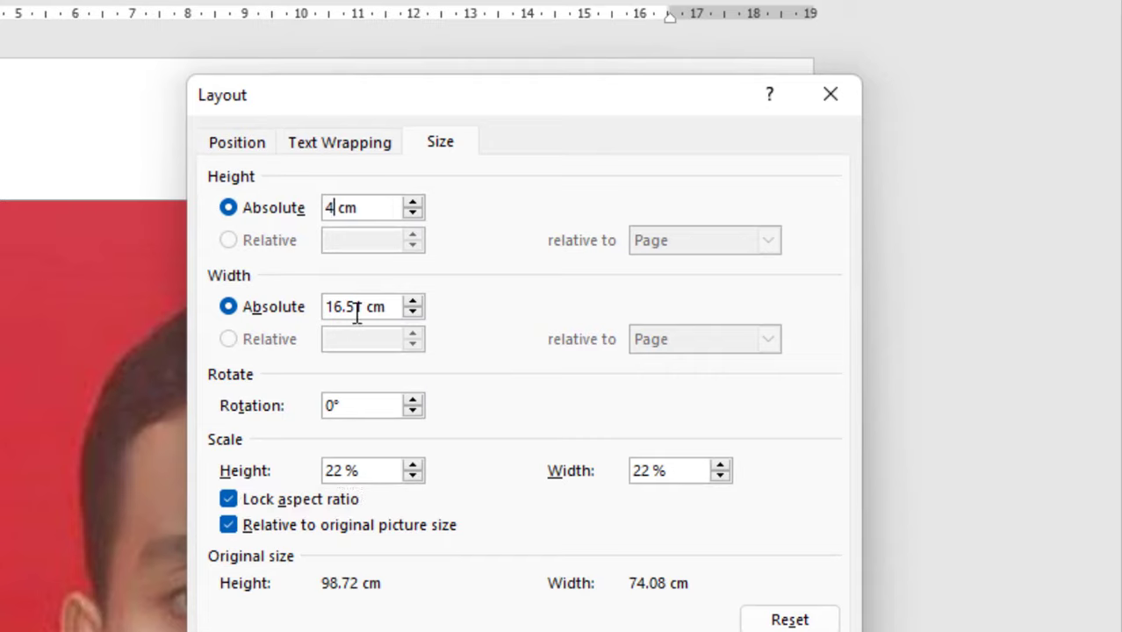
left_click(362, 307)
type("3")
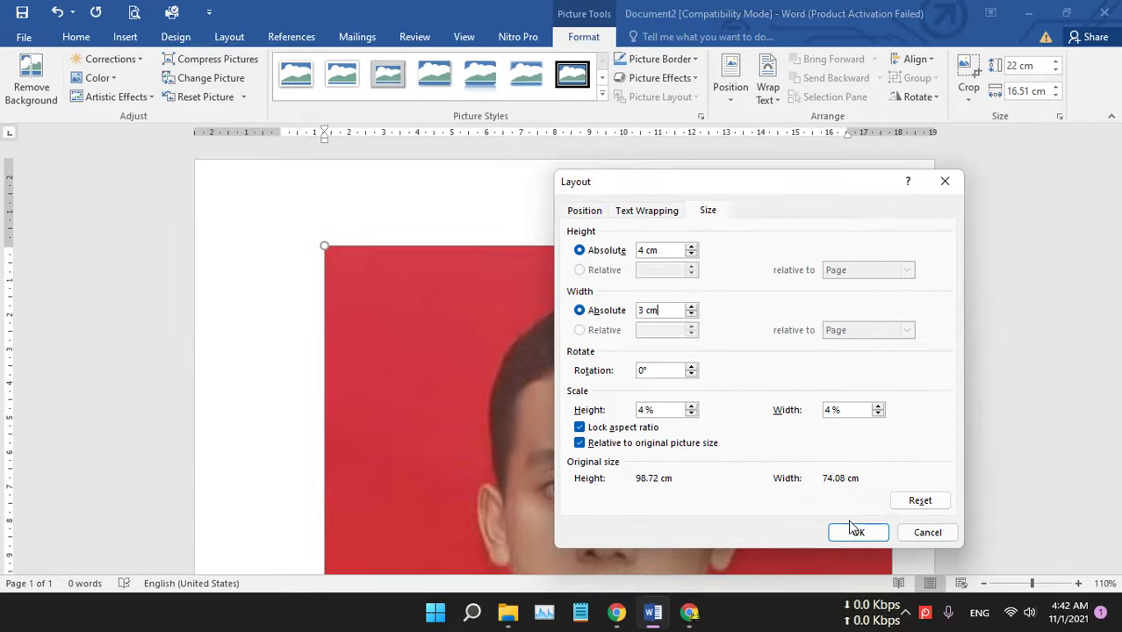
Confirm the Layout dialog so the photo becomes 4 cm × 3 cm.
left_click(857, 533)
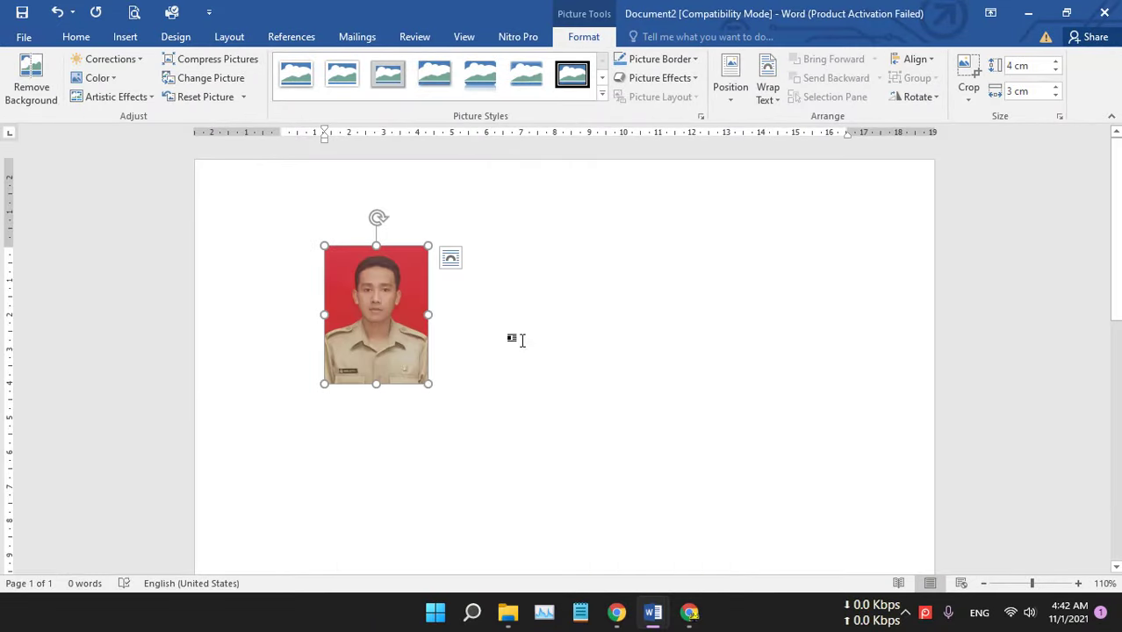